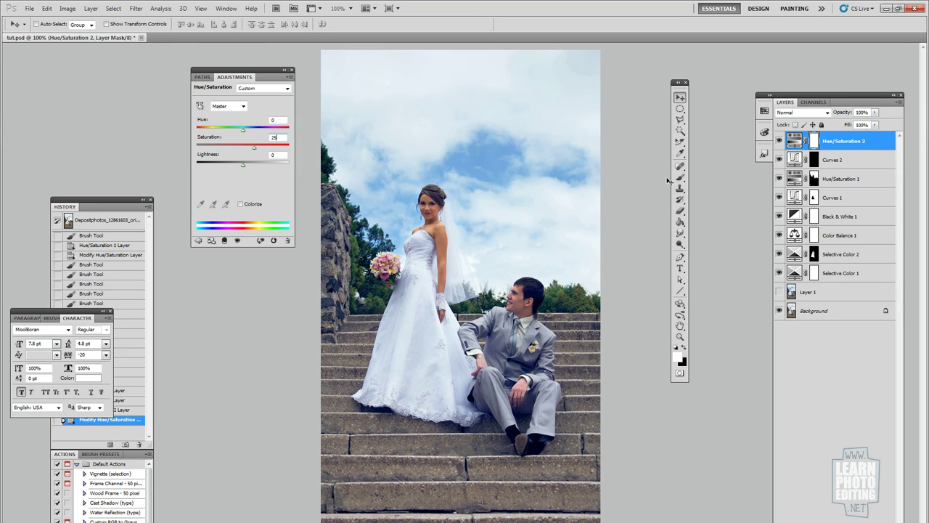
Fill the Hue/Saturation 2 layer mask with black using the Paint Bucket.
{"action": "left_click", "coordinate": [685, 347]}
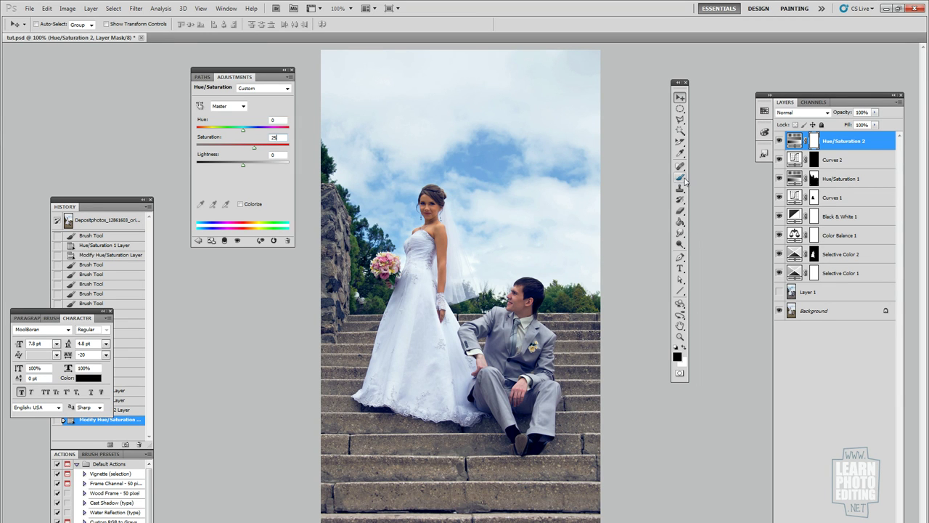
{"action": "left_click", "coordinate": [681, 222]}
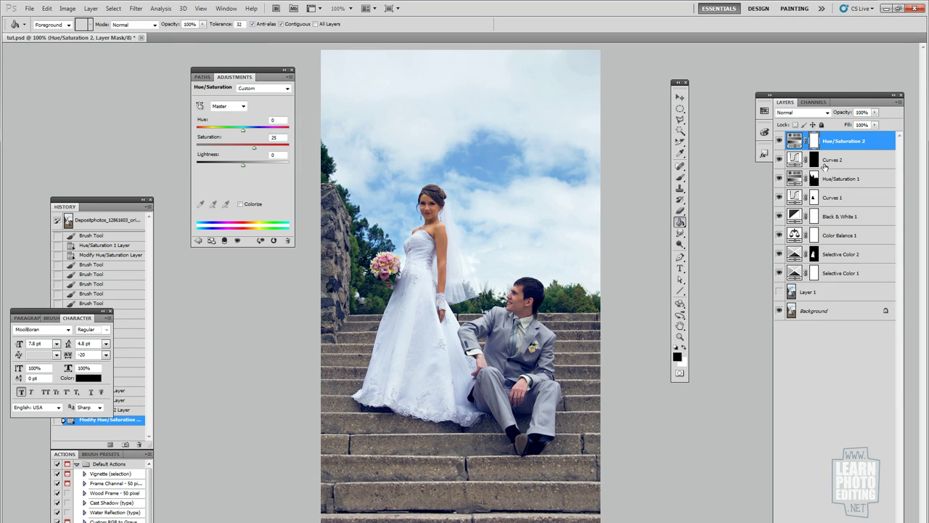
{"action": "left_click", "coordinate": [500, 129]}
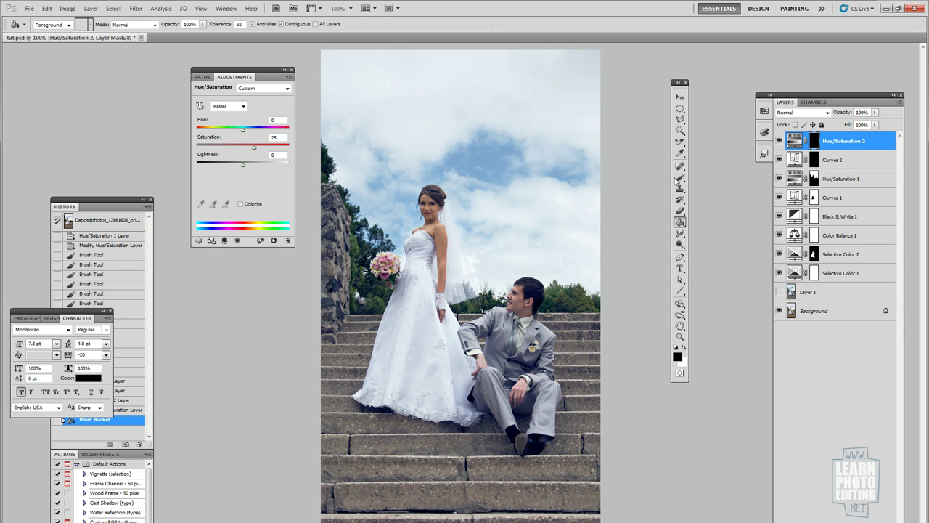
Paint over the bride's bouquet on the Hue/Saturation 2 mask with a white 15 px brush.
{"action": "left_click", "coordinate": [681, 177]}
{"action": "left_click", "coordinate": [685, 347]}
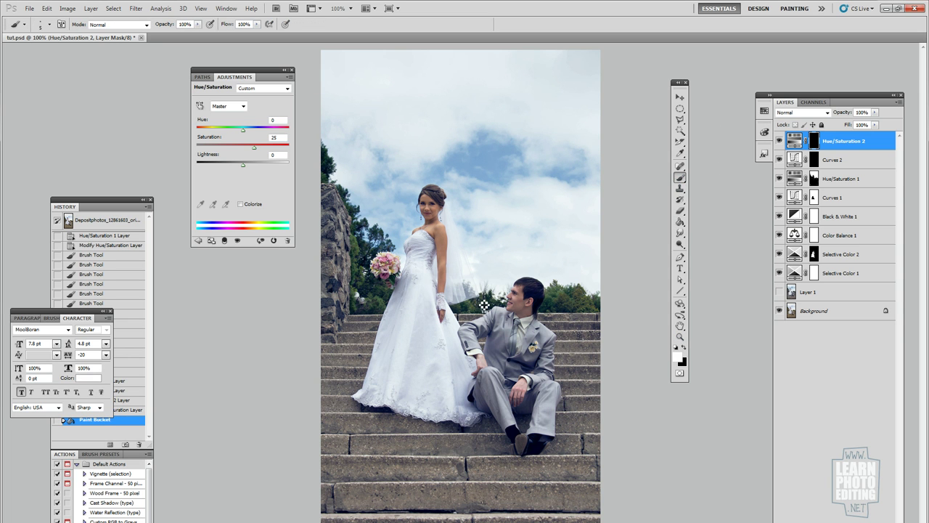
{"action": "left_click", "coordinate": [51, 24]}
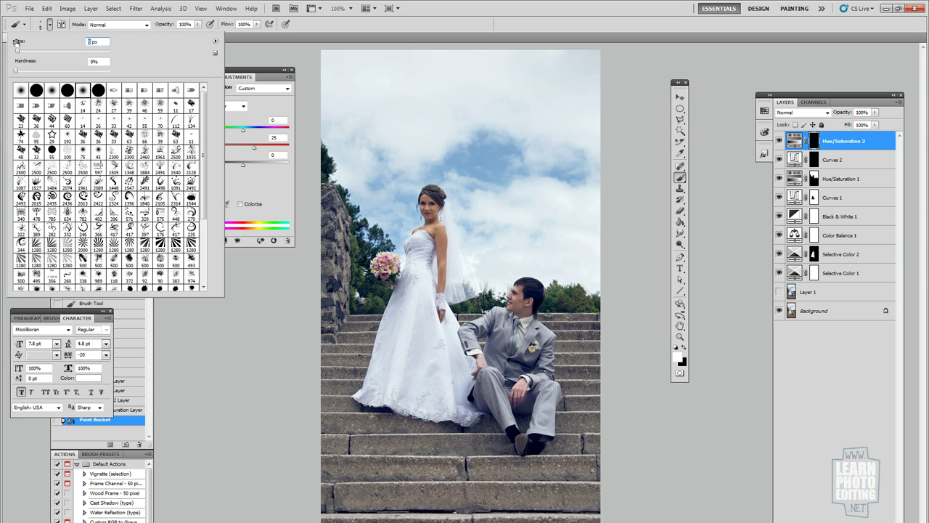
{"action": "type", "text": "15"}
{"action": "left_click", "coordinate": [202, 8]}
{"action": "left_click", "coordinate": [213, 78]}
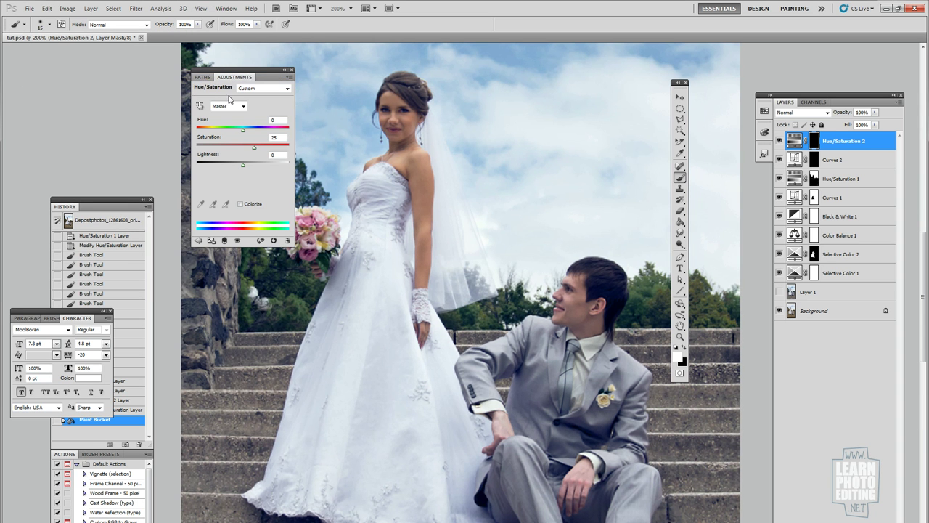
{"action": "left_click_drag", "start_coordinate": [249, 73], "coordinate": [109, 73]}
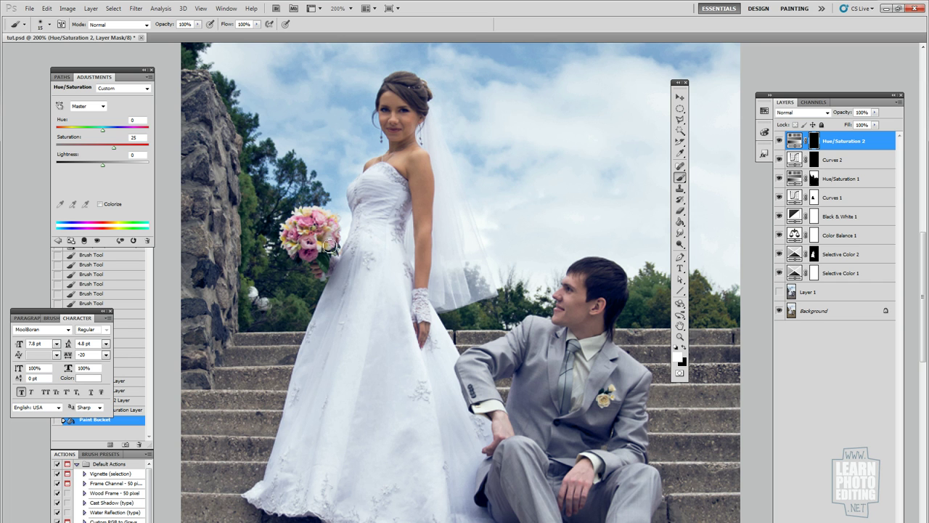
{"action": "mouse_move", "coordinate": [329, 245]}
{"action": "left_mouse_down"}
{"action": "mouse_move", "coordinate": [316, 254]}
{"action": "mouse_move", "coordinate": [302, 245]}
{"action": "mouse_move", "coordinate": [314, 227]}
{"action": "mouse_move", "coordinate": [325, 253]}
{"action": "mouse_move", "coordinate": [332, 231]}
{"action": "left_mouse_up"}
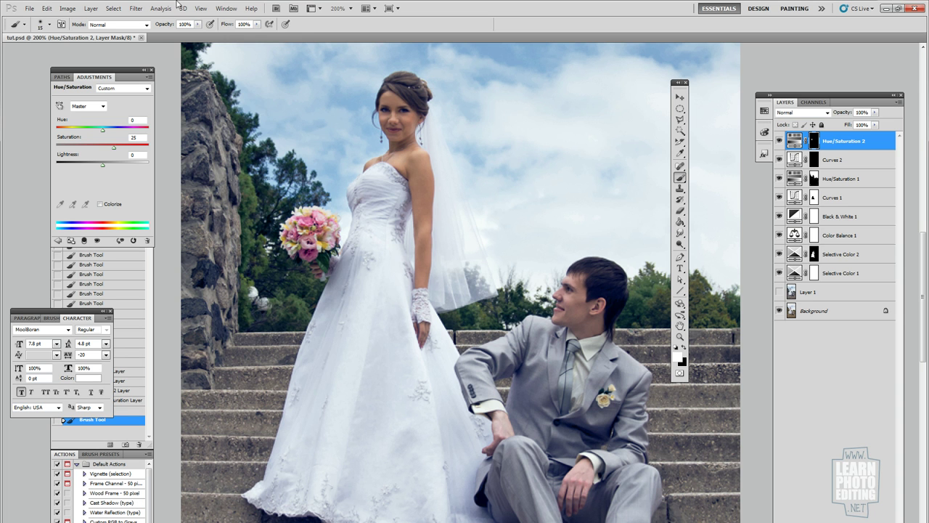
{"action": "left_click", "coordinate": [201, 8]}
{"action": "left_click", "coordinate": [234, 106]}
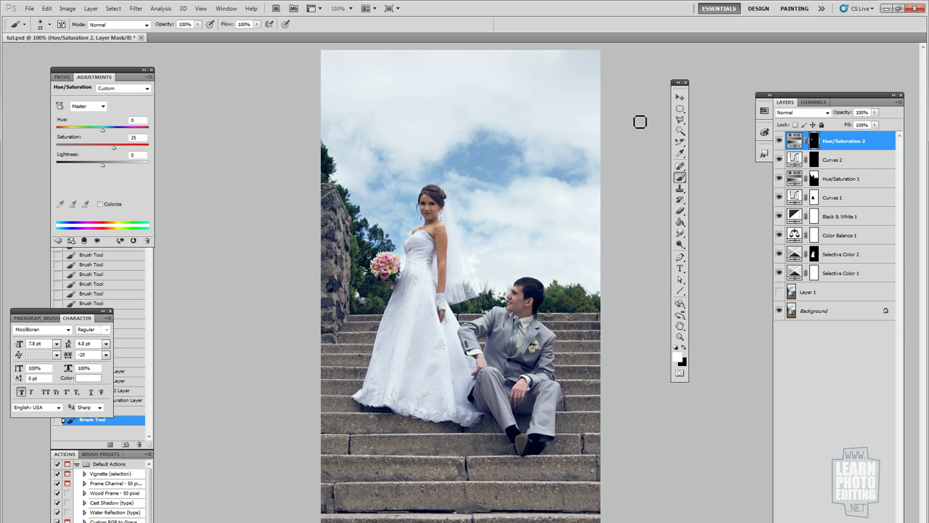
Add a new empty layer above the Hue/Saturation 2 adjustment layer.
{"action": "left_click", "coordinate": [681, 108]}
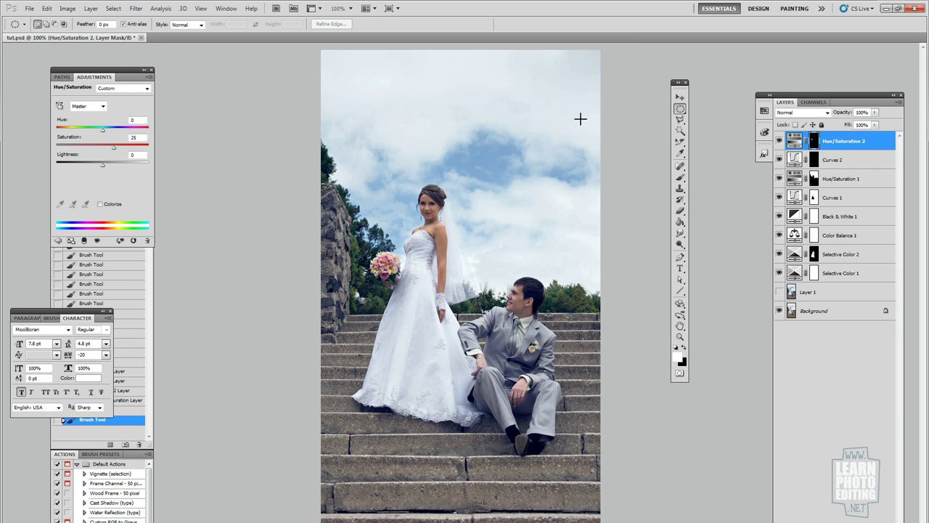
{"action": "left_click", "coordinate": [91, 9]}
{"action": "mouse_move", "coordinate": [101, 17]}
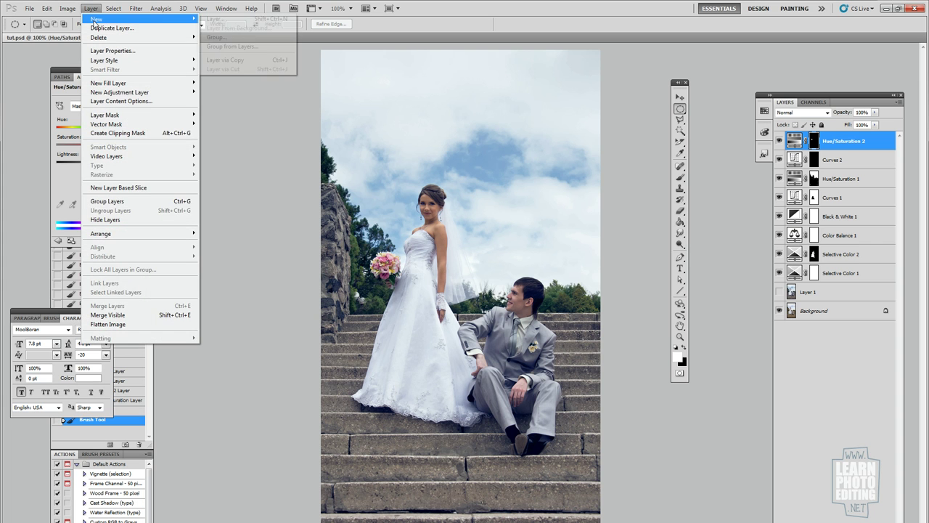
{"action": "left_click", "coordinate": [214, 18]}
{"action": "left_click", "coordinate": [796, 114]}
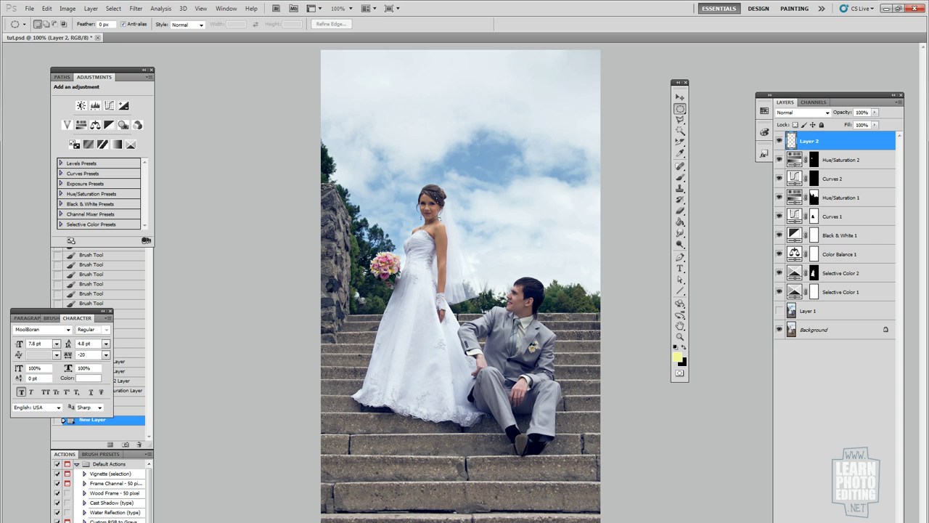
Fill an elliptical selection around the bride's face with white on the new layer, and deselect it.
{"action": "left_click_drag", "start_coordinate": [419, 189], "coordinate": [441, 218]}
{"action": "left_click", "coordinate": [675, 347]}
{"action": "left_click", "coordinate": [684, 347]}
{"action": "left_click", "coordinate": [681, 222]}
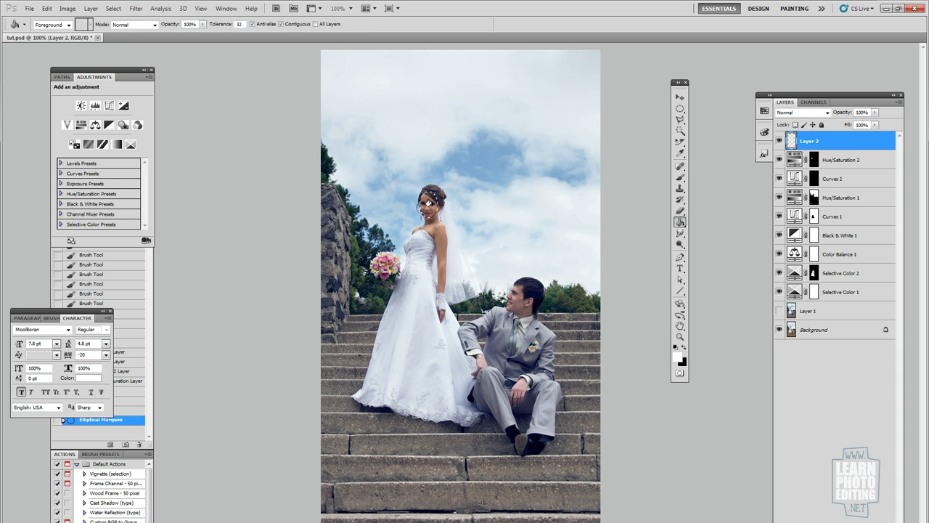
{"action": "left_click", "coordinate": [427, 204]}
{"action": "left_click", "coordinate": [113, 9]}
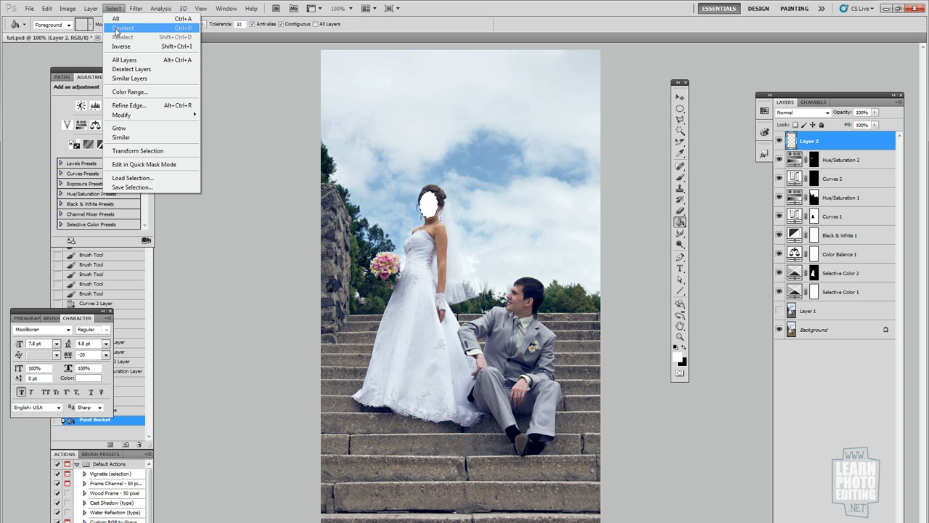
{"action": "left_click", "coordinate": [122, 28]}
Blur the white ellipse over the bride's face with a Gaussian Blur of 10 pixels radius.
{"action": "left_click", "coordinate": [135, 8]}
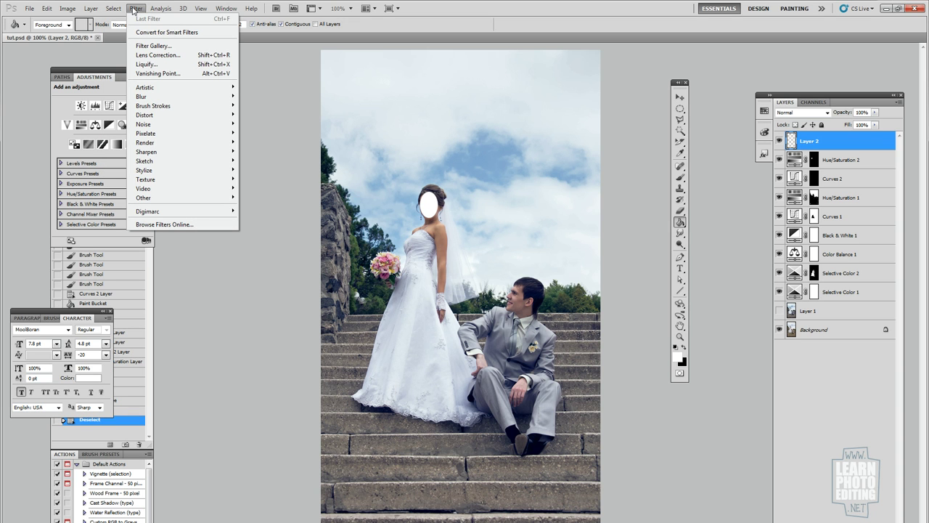
{"action": "mouse_move", "coordinate": [181, 97]}
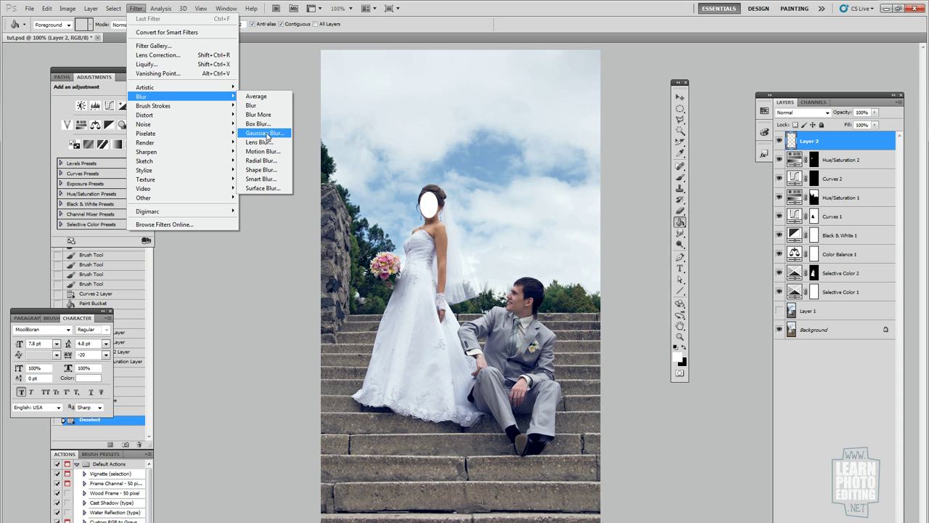
{"action": "left_click", "coordinate": [266, 136]}
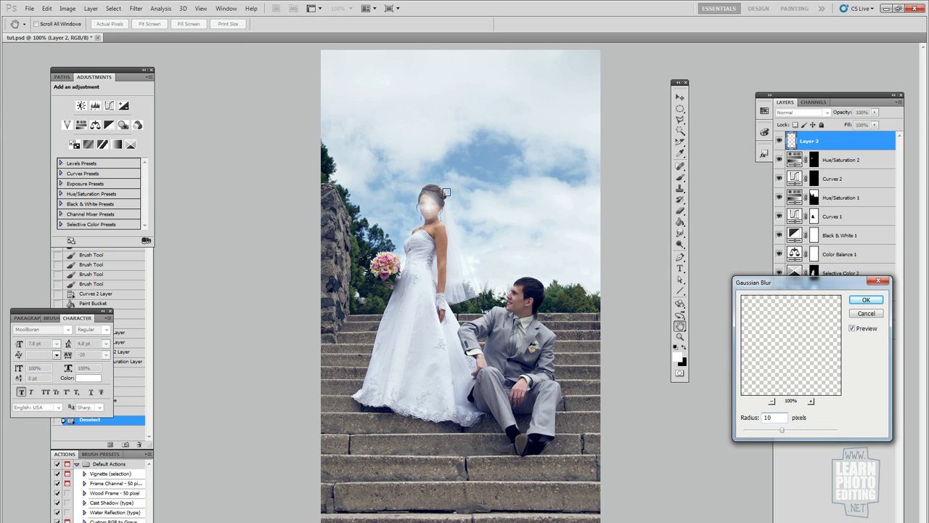
{"action": "left_click", "coordinate": [867, 301]}
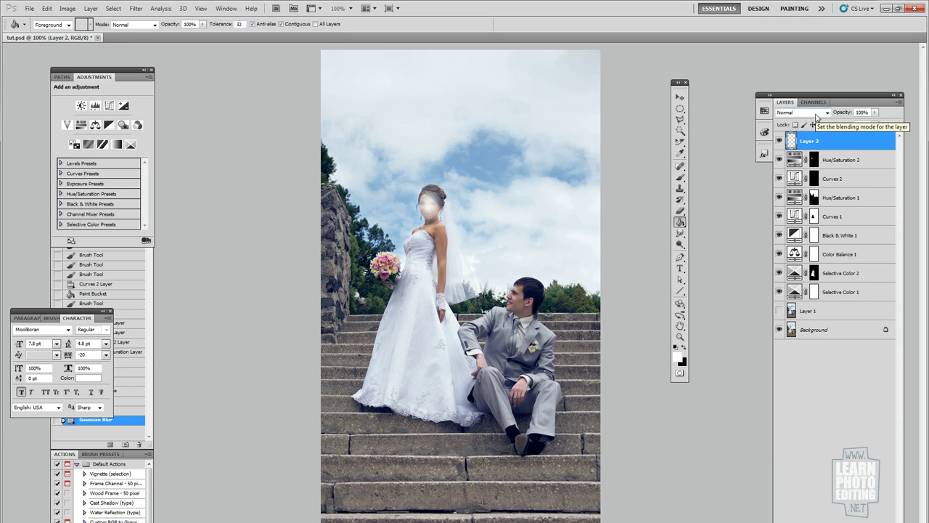
Set the blurred ellipse layer's blending mode to Overlay and its opacity to 20%.
{"action": "left_click", "coordinate": [828, 114]}
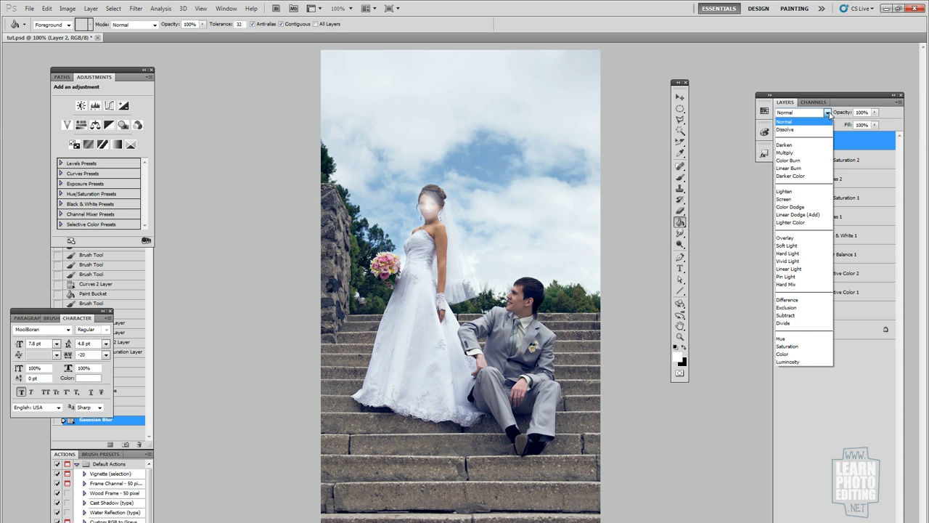
{"action": "left_click", "coordinate": [793, 239]}
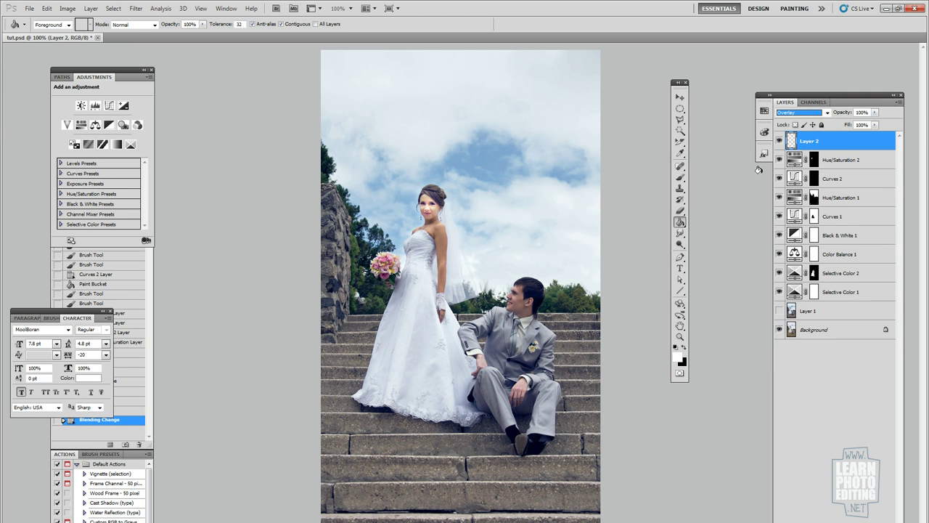
{"action": "left_click", "coordinate": [861, 112]}
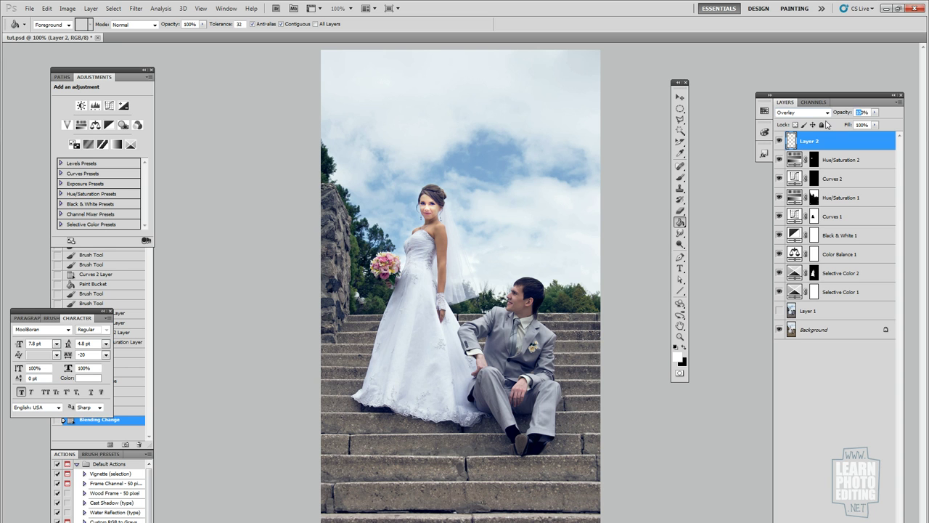
{"action": "type", "text": "25"}
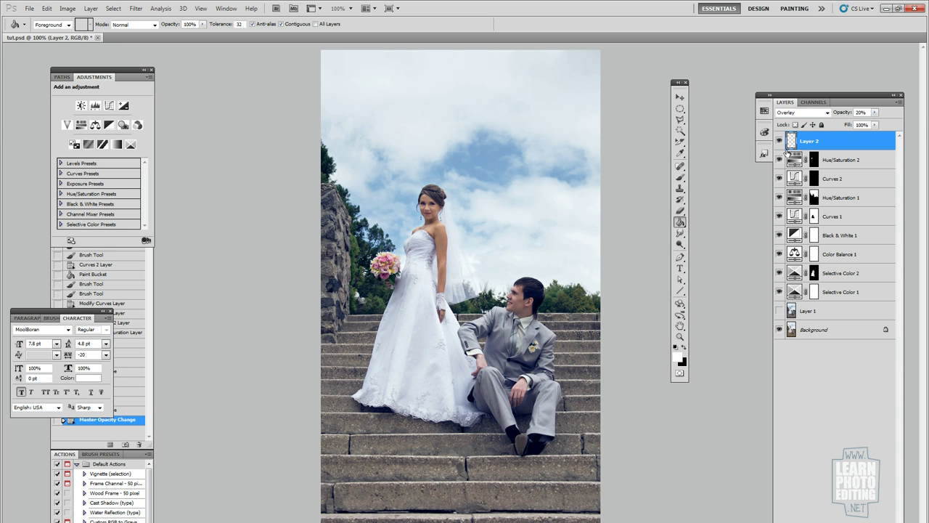
Compare the image with the face highlight layer off and on, and set the layer's opacity to 15%.
{"action": "left_click", "coordinate": [780, 142]}
{"action": "left_click", "coordinate": [781, 142]}
{"action": "left_click", "coordinate": [780, 140]}
{"action": "left_click", "coordinate": [781, 140]}
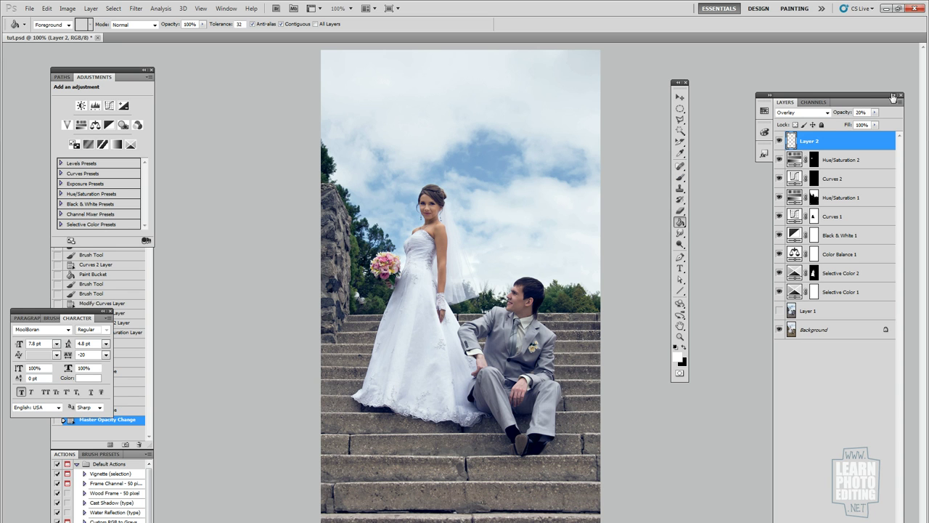
{"action": "left_click", "coordinate": [861, 112]}
{"action": "type", "text": "15"}
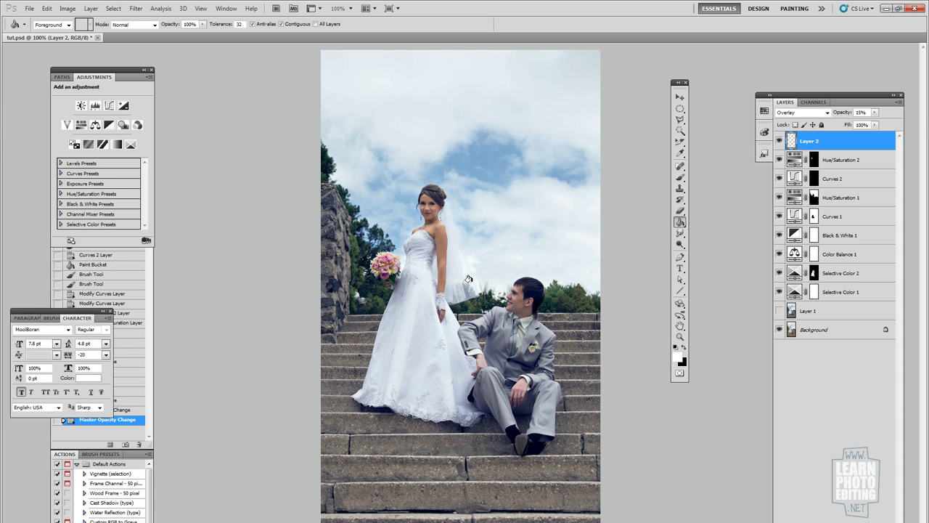
Duplicate the Background layer, keeping the default copy name.
{"action": "left_click", "coordinate": [815, 332]}
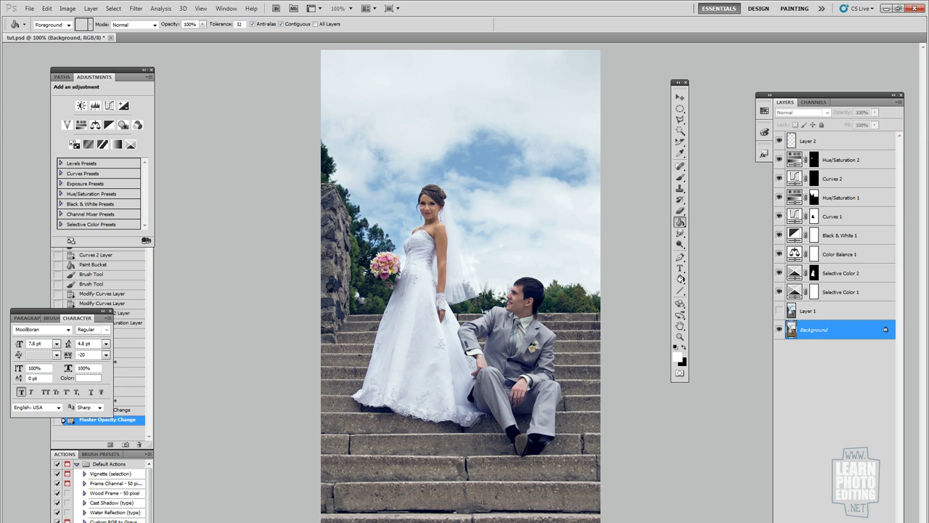
{"action": "left_click", "coordinate": [95, 9]}
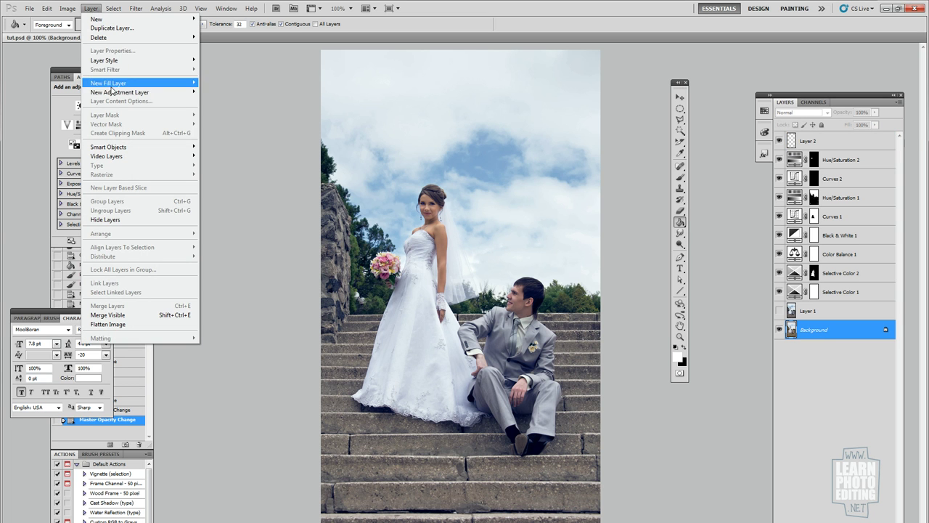
{"action": "left_click", "coordinate": [110, 27]}
{"action": "left_click", "coordinate": [376, 137]}
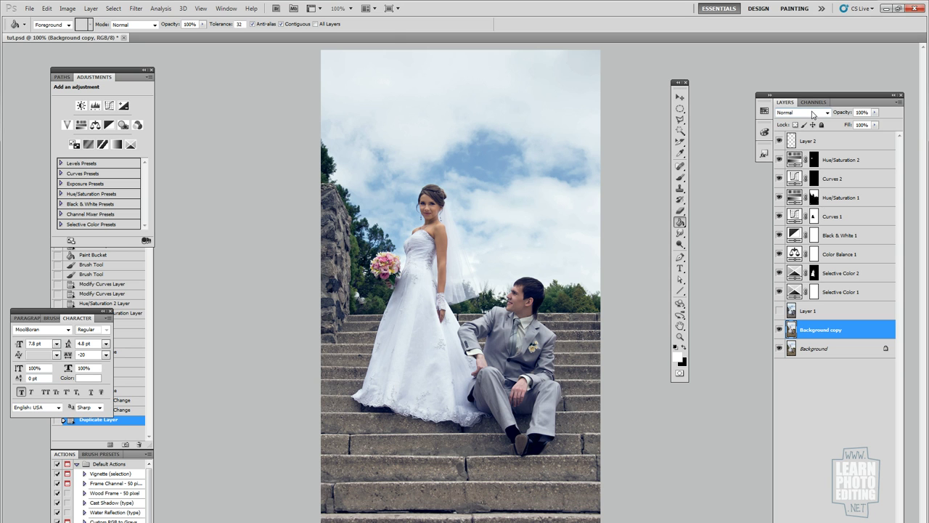
{"action": "left_click", "coordinate": [137, 9]}
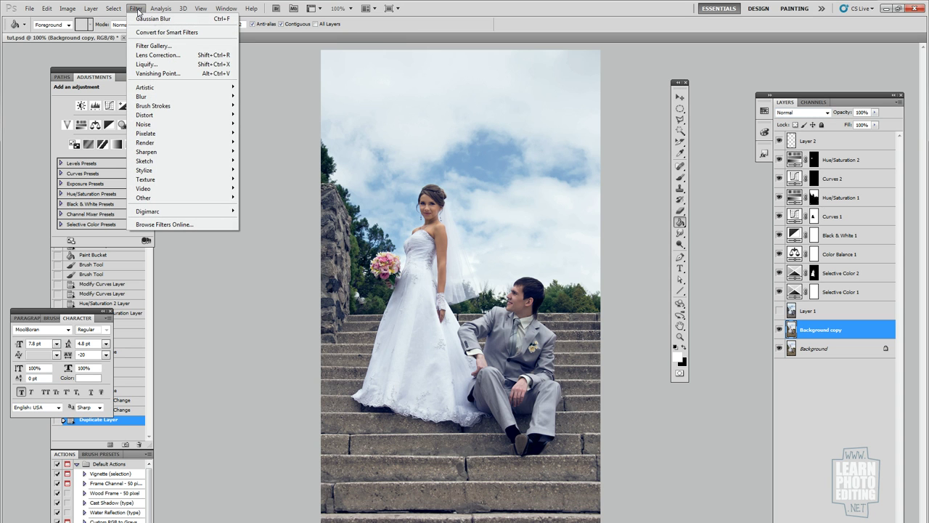
{"action": "mouse_move", "coordinate": [142, 199]}
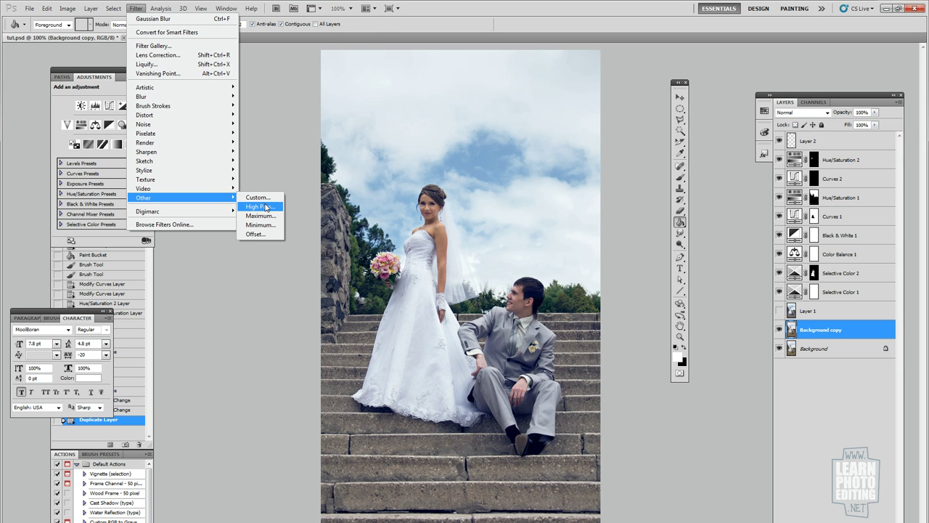
{"action": "left_click", "coordinate": [252, 4]}
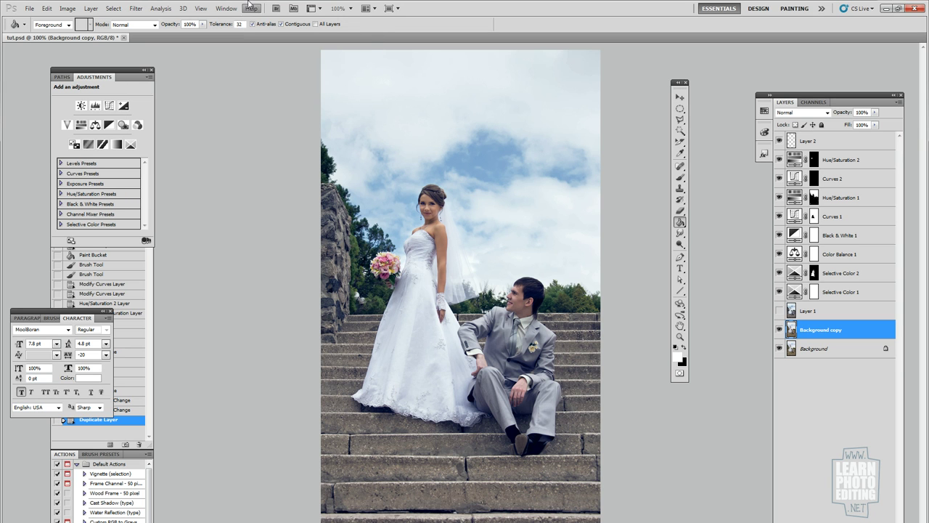
Set the Background copy layer to Linear Light blending and apply a High Pass filter with a 0.3 pixel radius to it.
{"action": "left_click", "coordinate": [827, 114]}
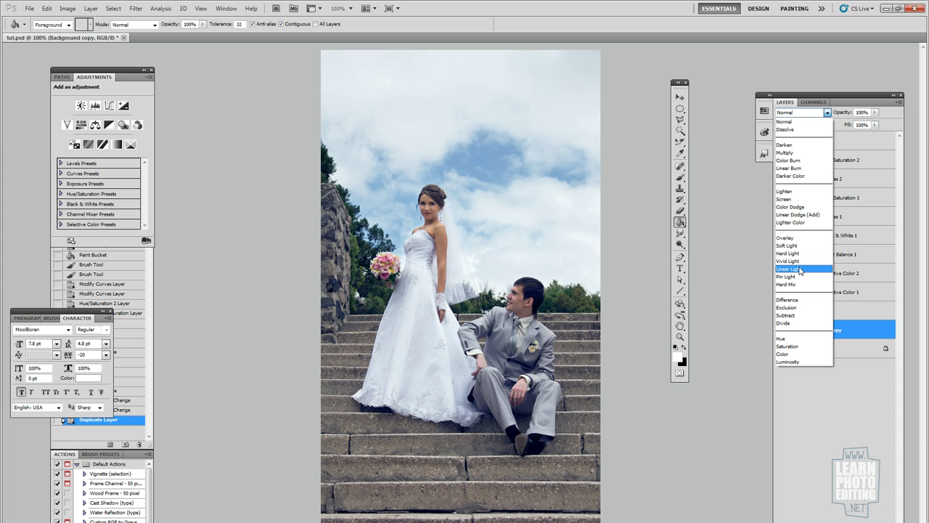
{"action": "left_click", "coordinate": [800, 269]}
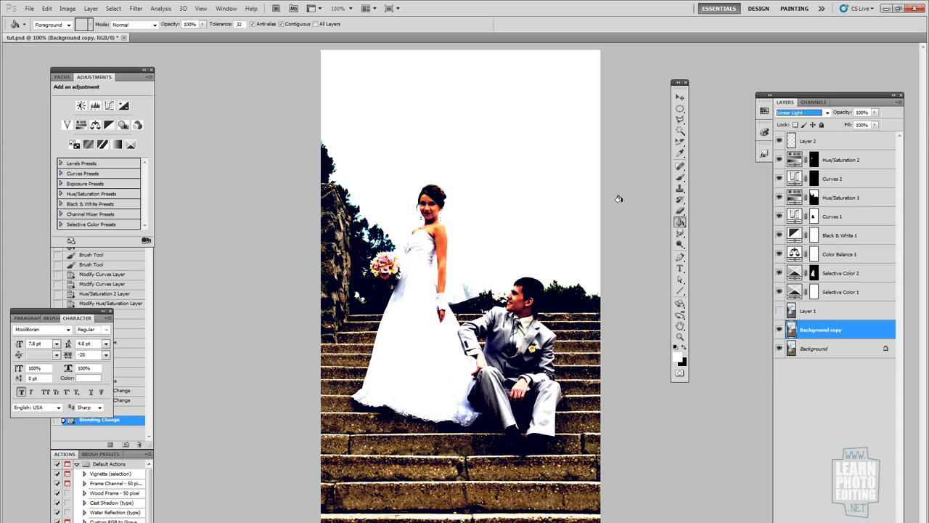
{"action": "left_click", "coordinate": [137, 8]}
{"action": "mouse_move", "coordinate": [156, 198]}
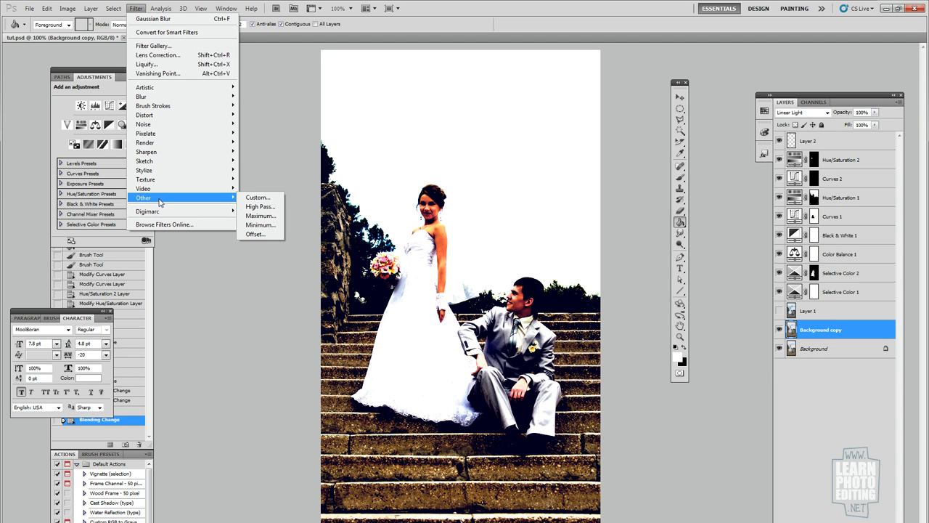
{"action": "left_click", "coordinate": [247, 207]}
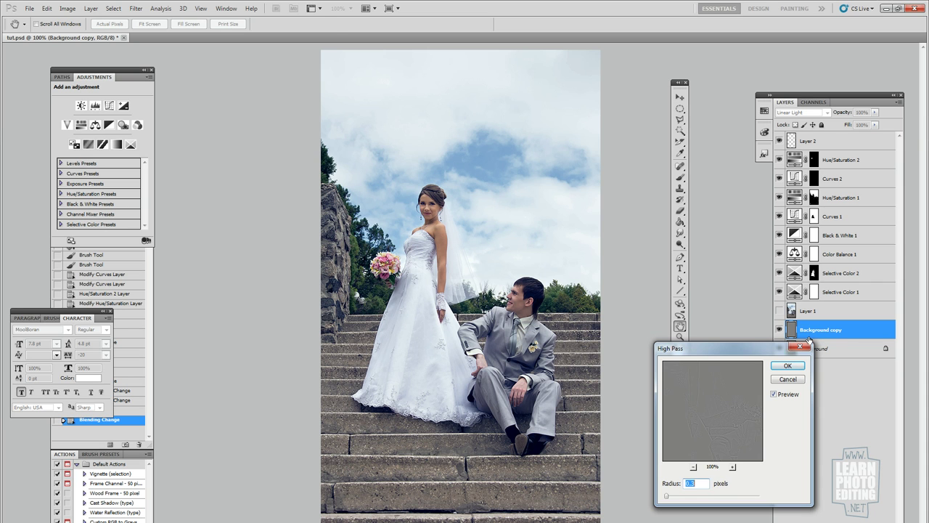
{"action": "left_click", "coordinate": [789, 366]}
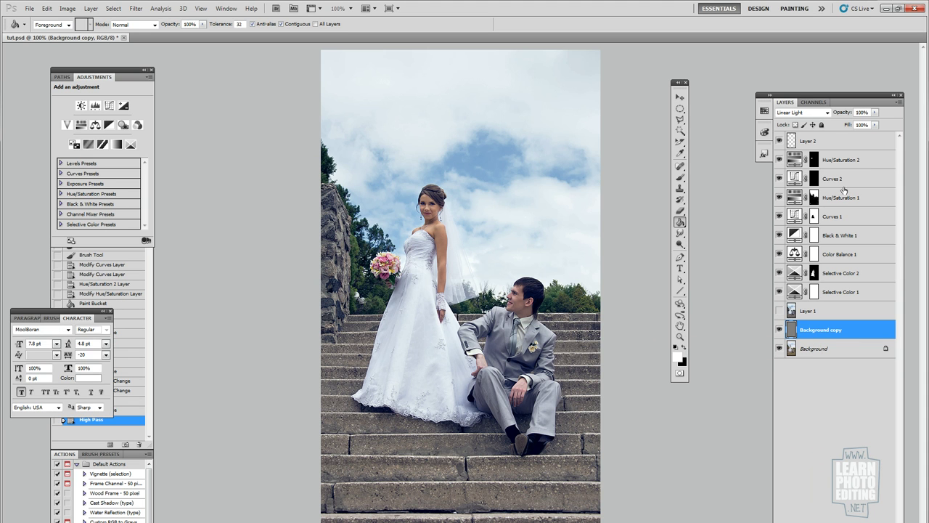
Set the Background copy sharpening layer's opacity to 60%.
{"action": "left_click", "coordinate": [862, 113]}
{"action": "type", "text": "70"}
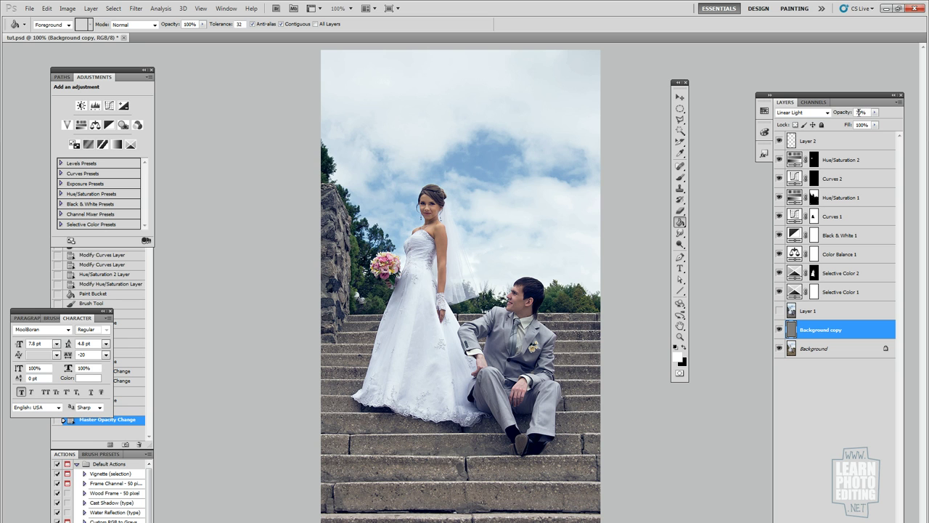
{"action": "left_click_drag", "start_coordinate": [861, 112], "coordinate": [821, 117]}
{"action": "left_click_drag", "start_coordinate": [860, 112], "coordinate": [795, 112]}
{"action": "left_click_drag", "start_coordinate": [860, 113], "coordinate": [782, 112]}
{"action": "type", "text": "0"}
Add a layer mask to the Background copy layer and set up a black soft brush with a 75 px size.
{"action": "left_click", "coordinate": [824, 522]}
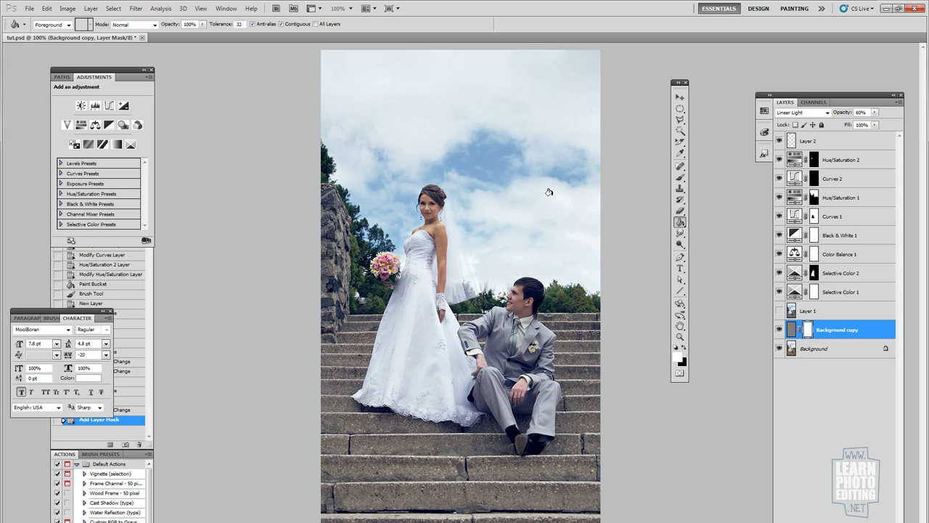
{"action": "left_click", "coordinate": [682, 178]}
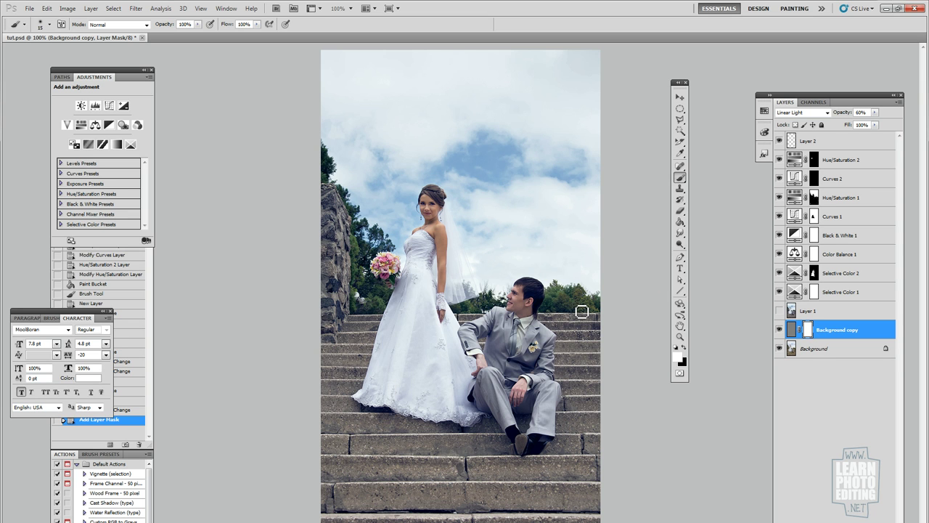
{"action": "left_click", "coordinate": [684, 349]}
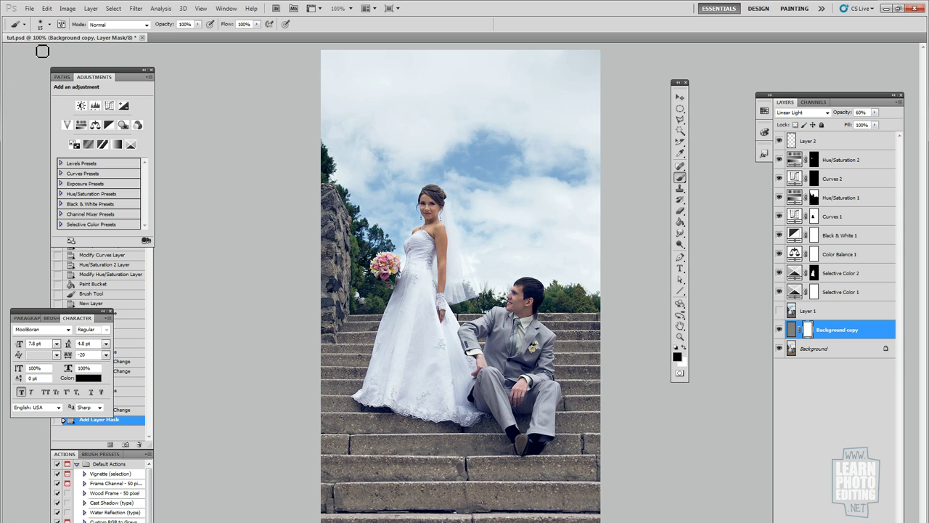
{"action": "left_click", "coordinate": [26, 25]}
{"action": "left_click", "coordinate": [47, 27]}
{"action": "left_click", "coordinate": [48, 26]}
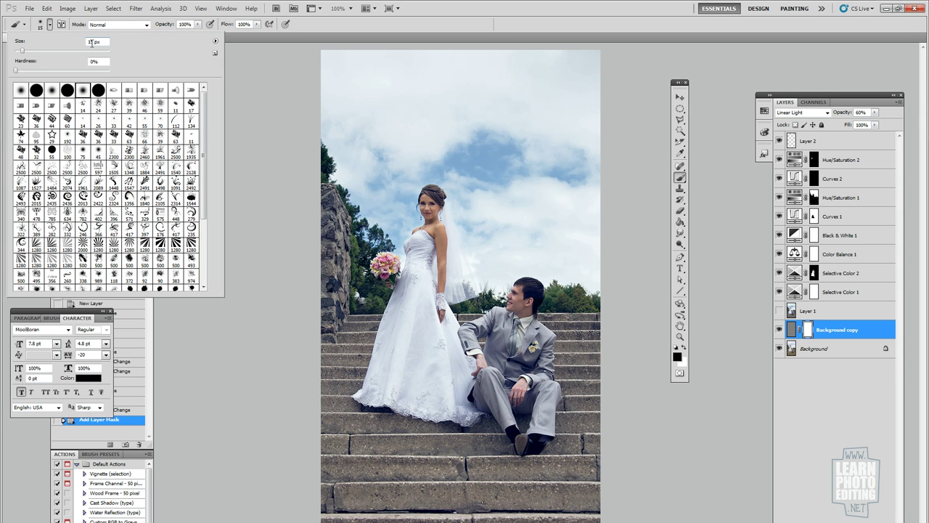
{"action": "left_click_drag", "start_coordinate": [91, 43], "coordinate": [24, 44]}
{"action": "type", "text": "5"}
{"action": "left_click_drag", "start_coordinate": [65, 46], "coordinate": [82, 57]}
{"action": "key", "text": "Return"}
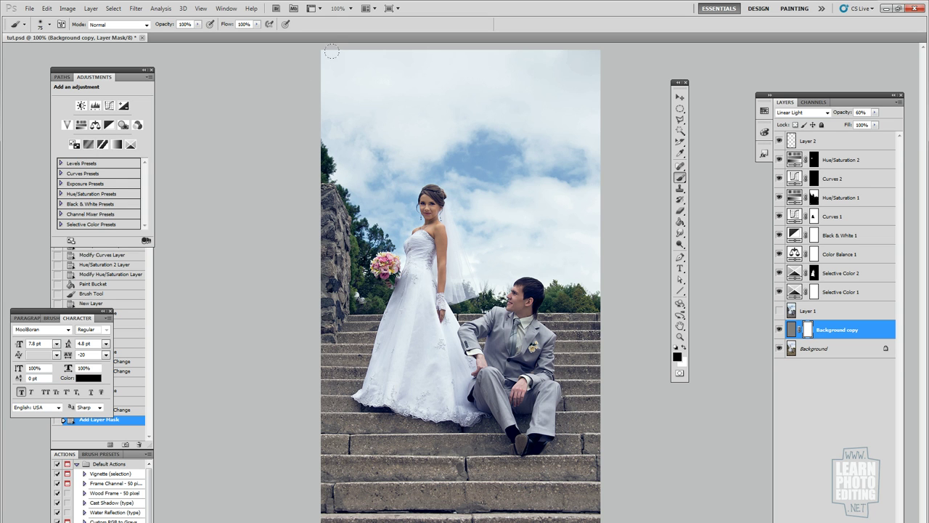
Paint black at full brush opacity on the Background copy mask over the sky and the background beside the bride.
{"action": "left_click_drag", "start_coordinate": [407, 122], "coordinate": [469, 132]}
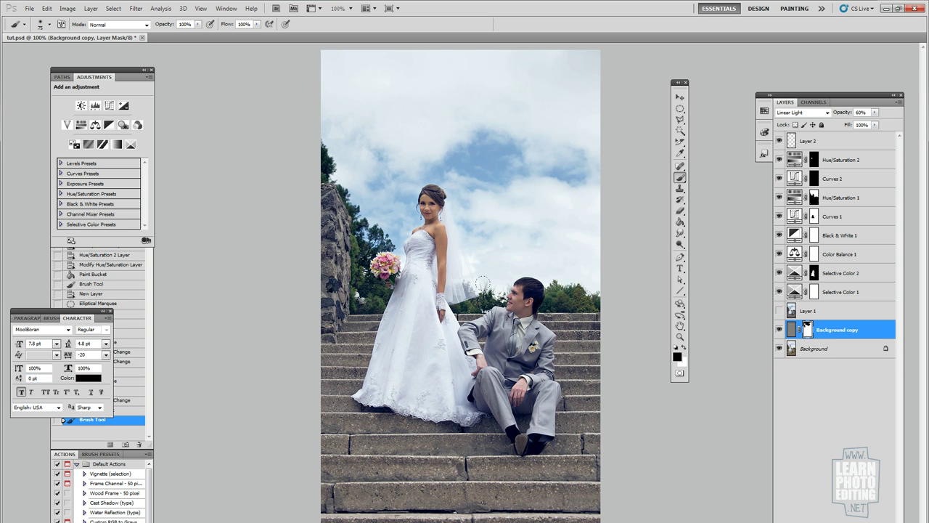
{"action": "left_click_drag", "start_coordinate": [530, 235], "coordinate": [562, 248]}
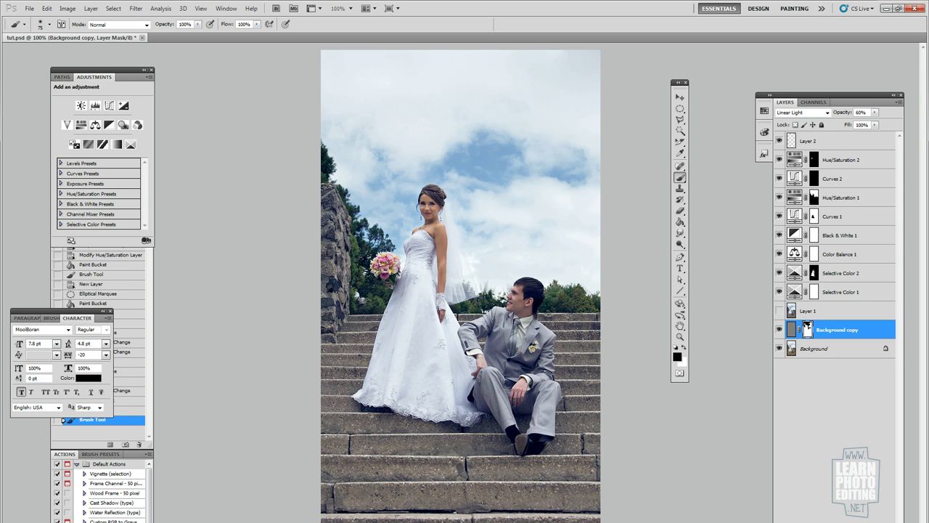
{"action": "left_click_drag", "start_coordinate": [597, 152], "coordinate": [594, 116]}
{"action": "left_click_drag", "start_coordinate": [590, 75], "coordinate": [538, 69]}
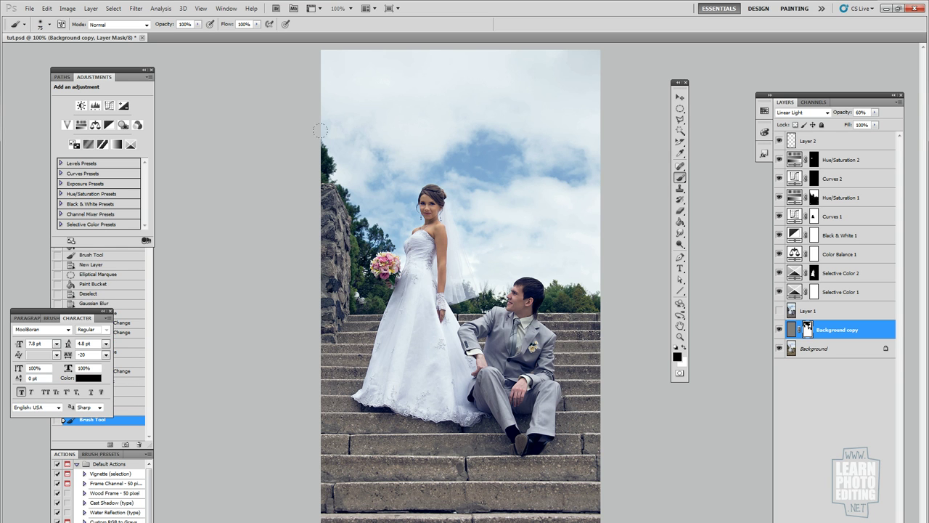
{"action": "left_click", "coordinate": [385, 227]}
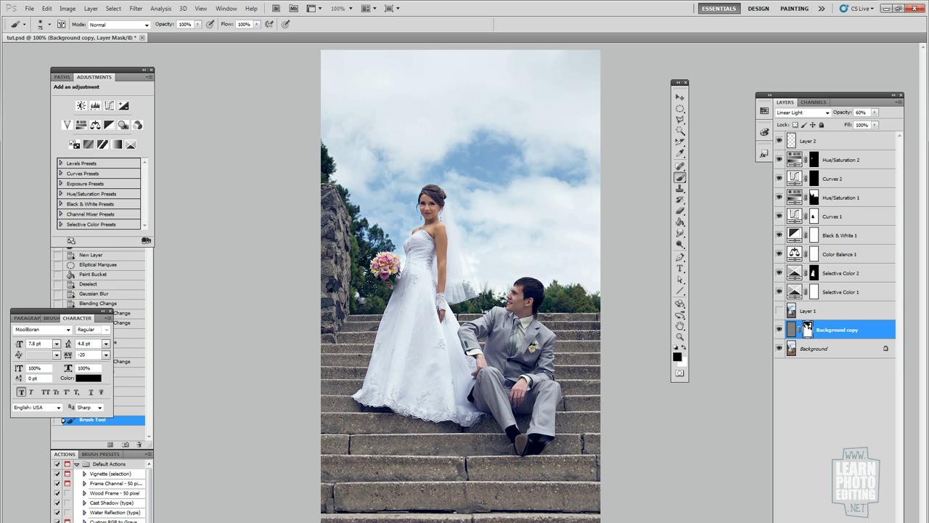
{"action": "left_click", "coordinate": [360, 290]}
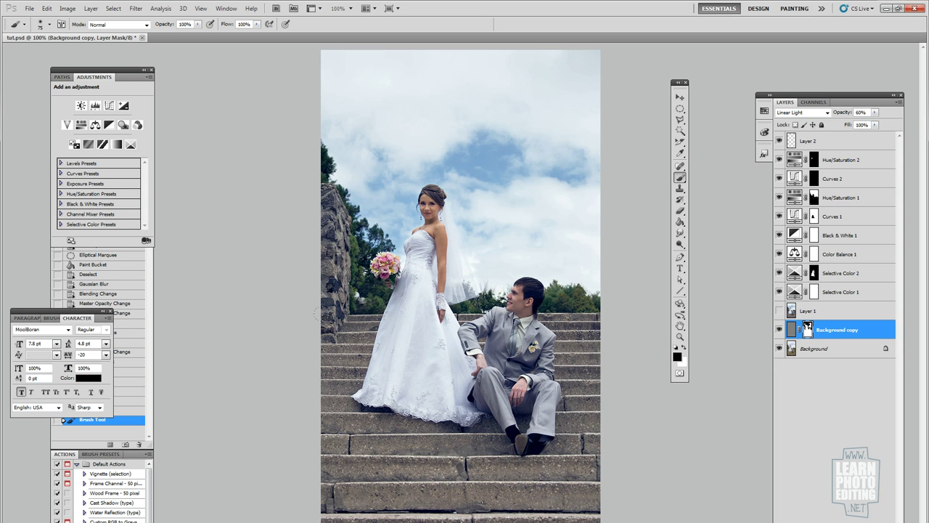
Set the brush opacity to 50% and paint the mask over the stone wall, the trees behind the couple and the lower stairs' edge.
{"action": "left_click", "coordinate": [183, 24]}
{"action": "type", "text": "50"}
{"action": "key", "text": "Return"}
{"action": "mouse_move", "coordinate": [335, 230]}
{"action": "left_mouse_down"}
{"action": "mouse_move", "coordinate": [329, 200]}
{"action": "mouse_move", "coordinate": [332, 240]}
{"action": "left_mouse_up"}
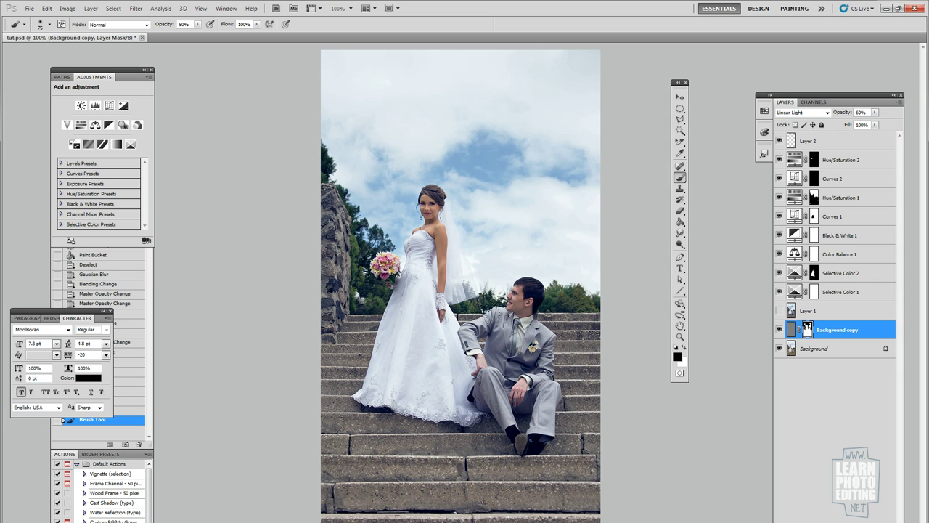
{"action": "left_click_drag", "start_coordinate": [460, 306], "coordinate": [501, 301]}
{"action": "left_click_drag", "start_coordinate": [546, 308], "coordinate": [612, 300]}
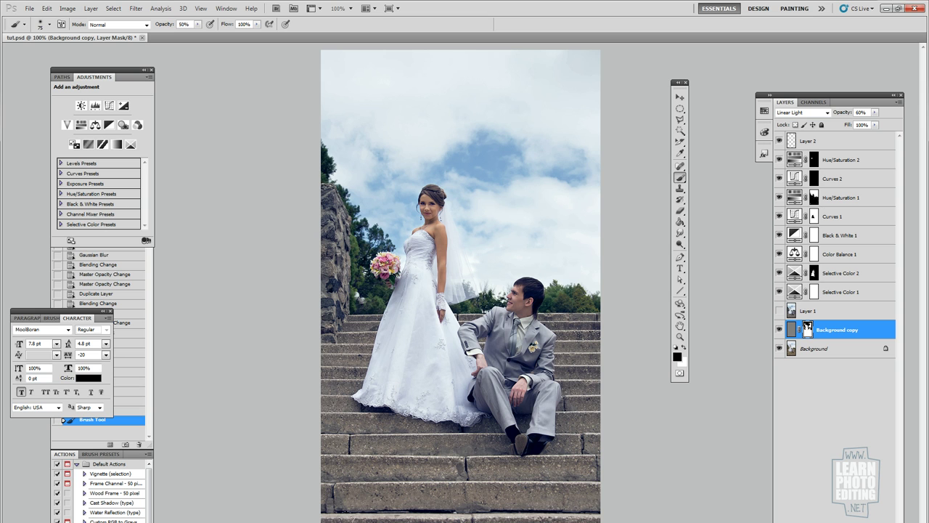
{"action": "left_click_drag", "start_coordinate": [610, 515], "coordinate": [618, 515]}
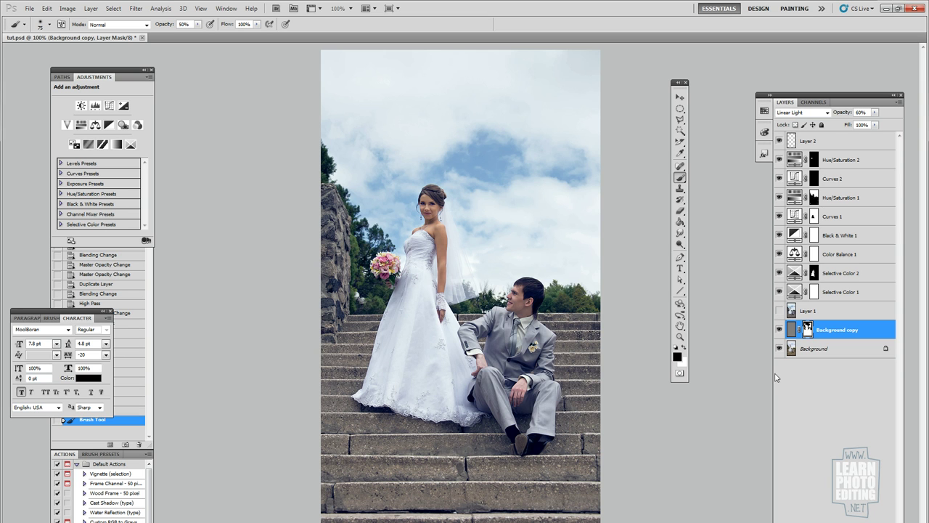
Duplicate the Background layer as Background copy 2 and move the duplicate to the top of the layer stack.
{"action": "left_click", "coordinate": [680, 96]}
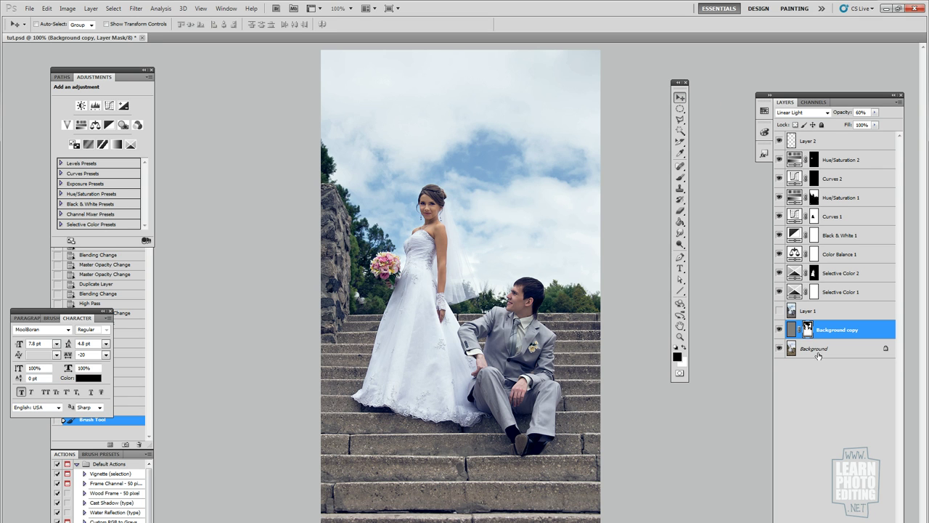
{"action": "left_click", "coordinate": [807, 350]}
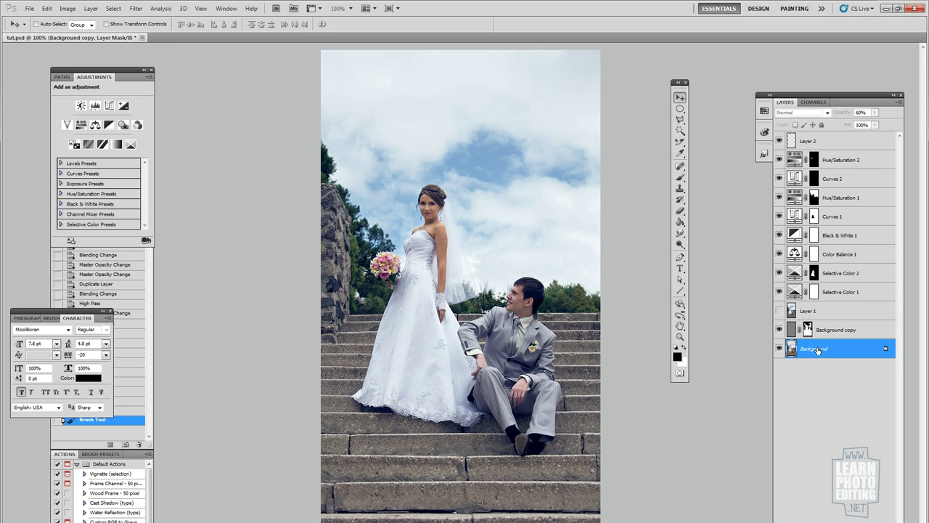
{"action": "left_click", "coordinate": [91, 9]}
{"action": "left_click", "coordinate": [88, 28]}
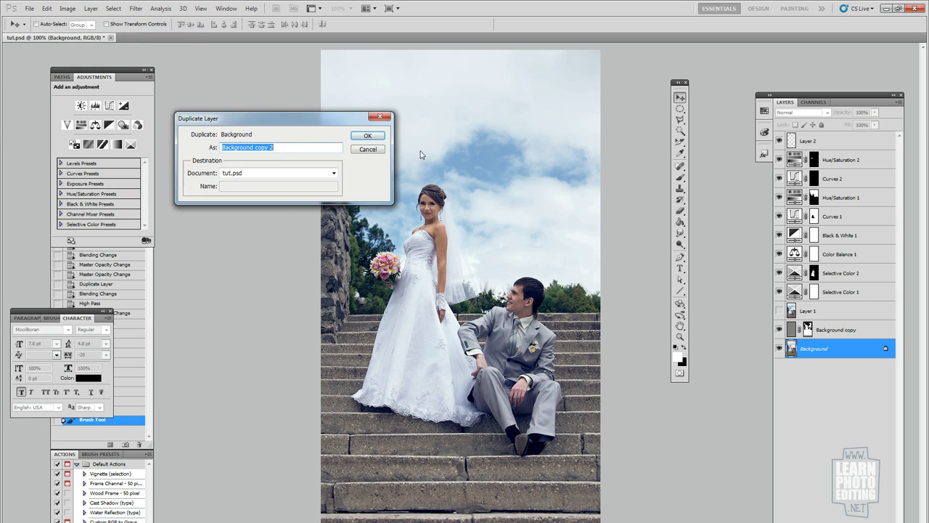
{"action": "left_click", "coordinate": [371, 137]}
{"action": "left_click_drag", "start_coordinate": [826, 351], "coordinate": [843, 138]}
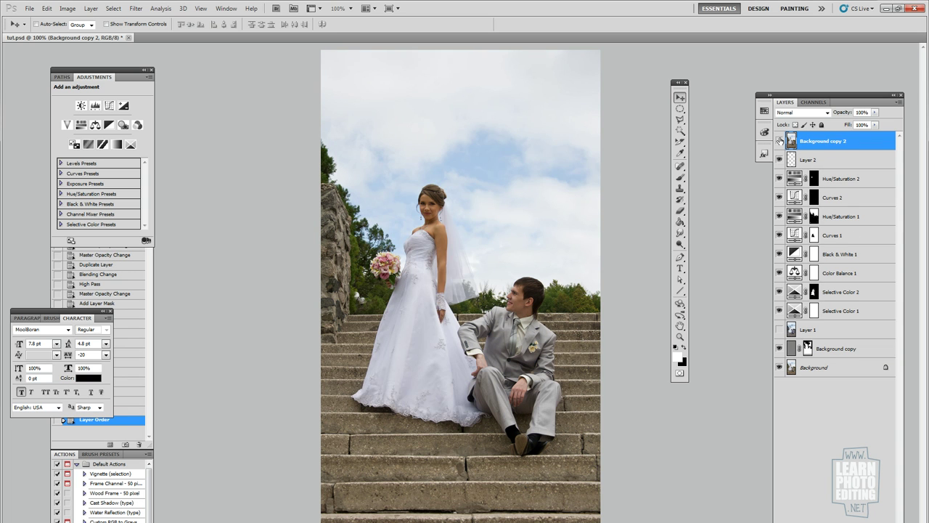
Toggle the Background copy 2 layer's visibility to compare the original photo with the retouched image, leaving the layer hidden.
{"action": "left_click", "coordinate": [780, 140]}
{"action": "left_click", "coordinate": [780, 140]}
{"action": "left_click", "coordinate": [779, 140]}
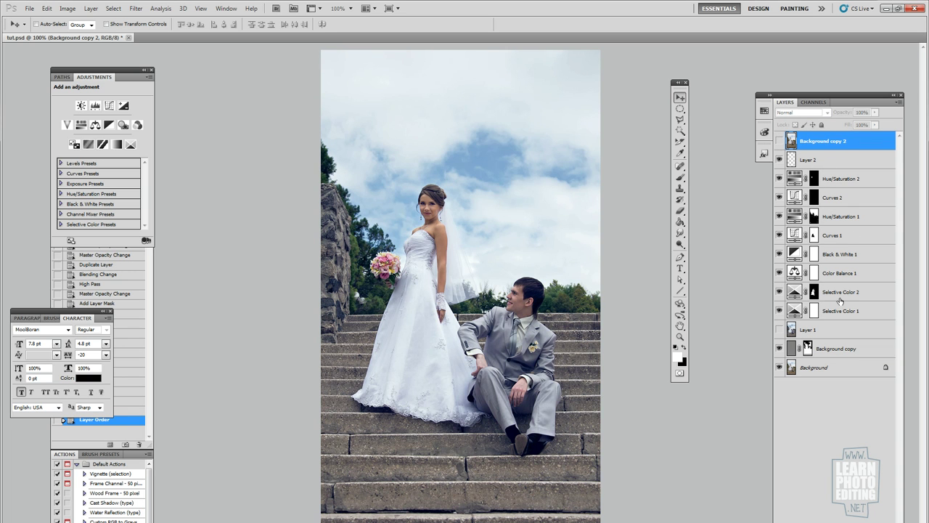